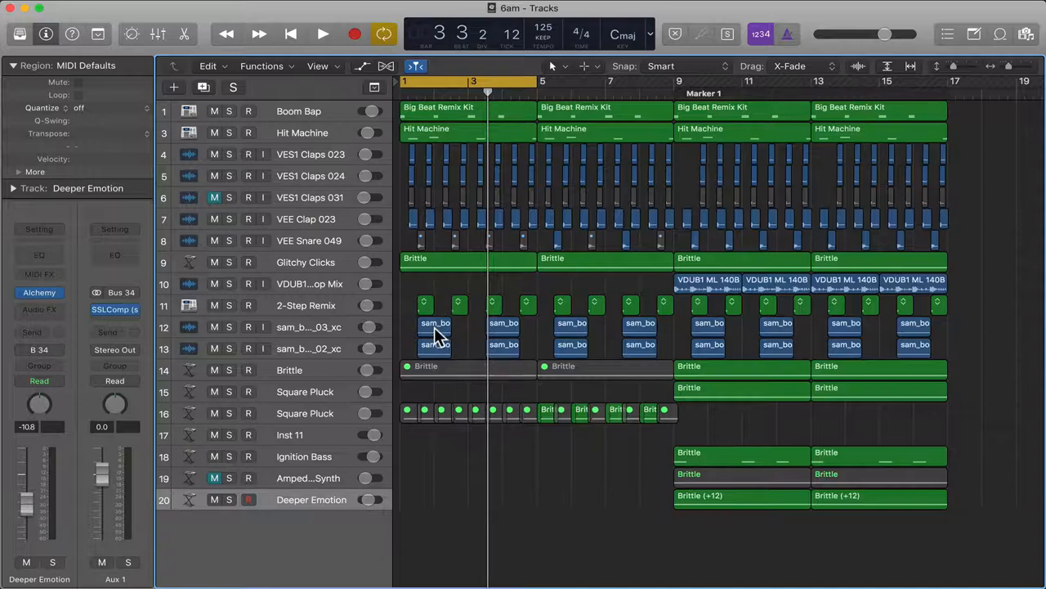
scroll(442, 259, "up", 3)
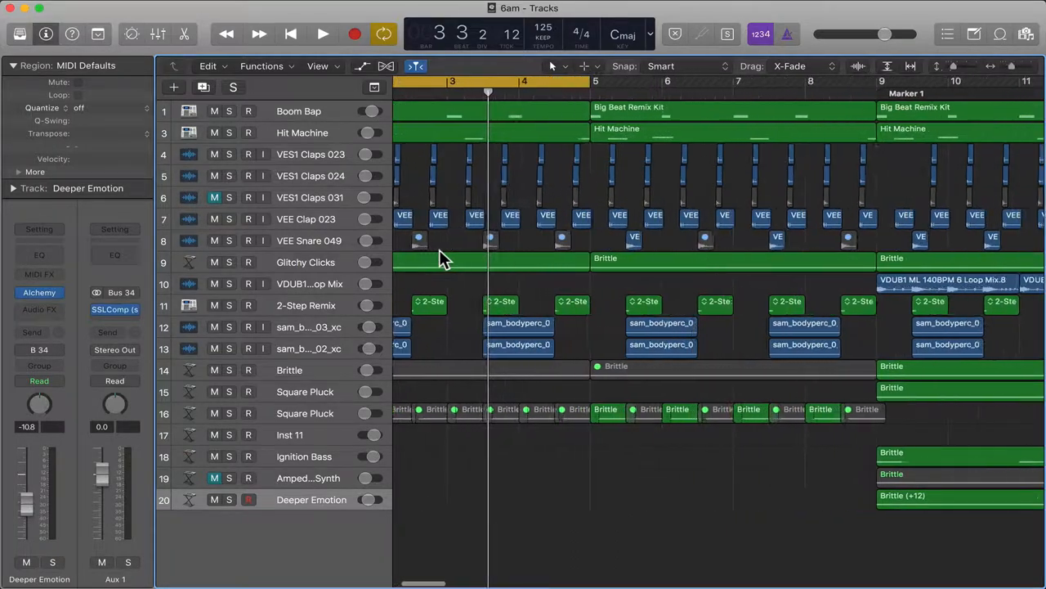
scroll(441, 258, "up", 3)
scroll(441, 258, "up", 2)
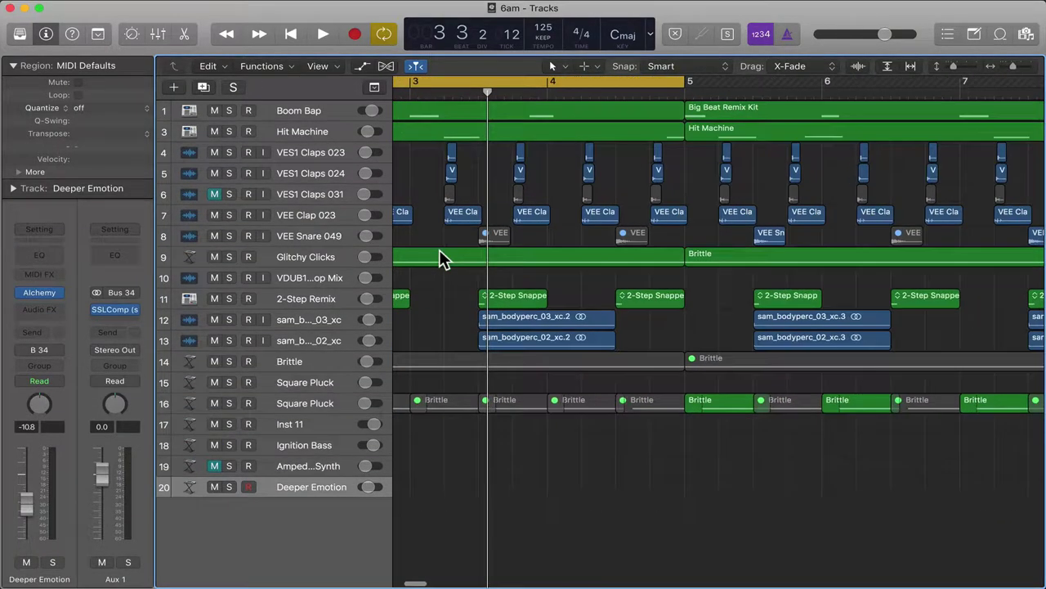
Select the VEE Clap 023.5 region so its properties show in the Region inspector
left_click(466, 215)
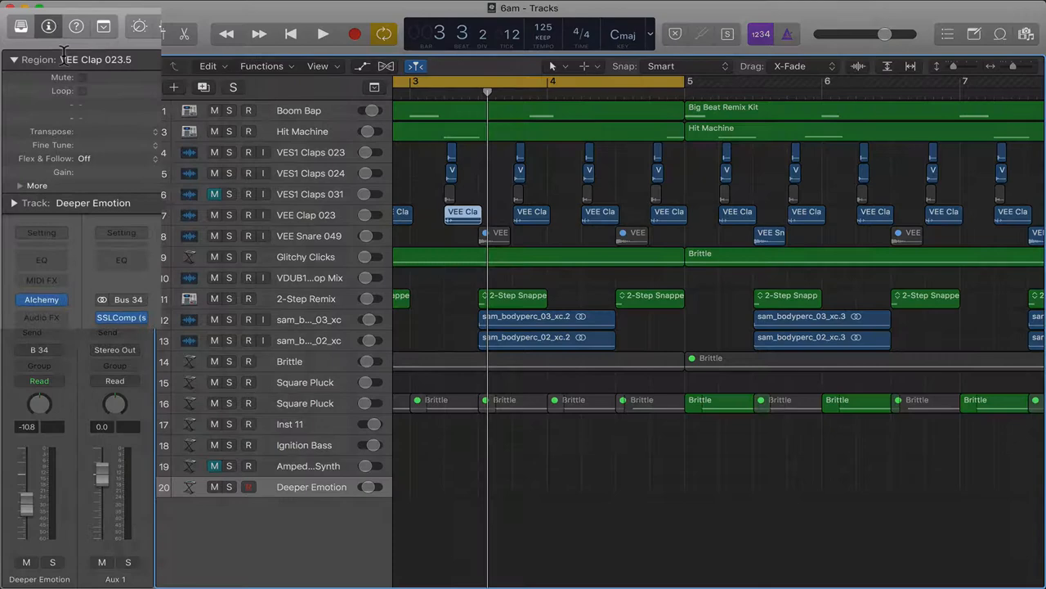
Expand the Region inspector's Region and More sections and tick Reverse for VEE Clap 023.5
left_click(13, 59)
left_click(48, 27)
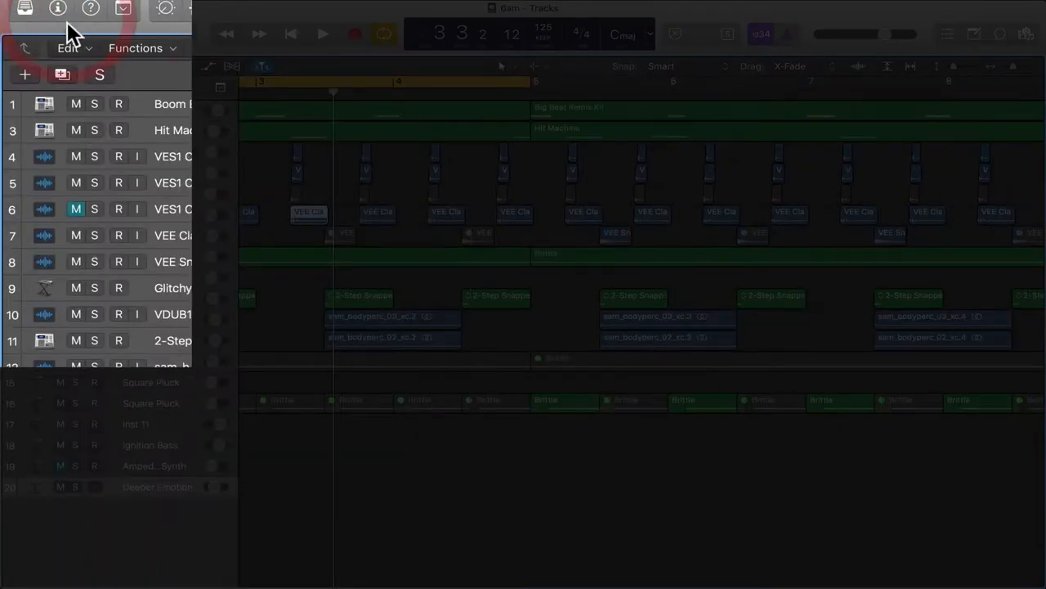
left_click(25, 8)
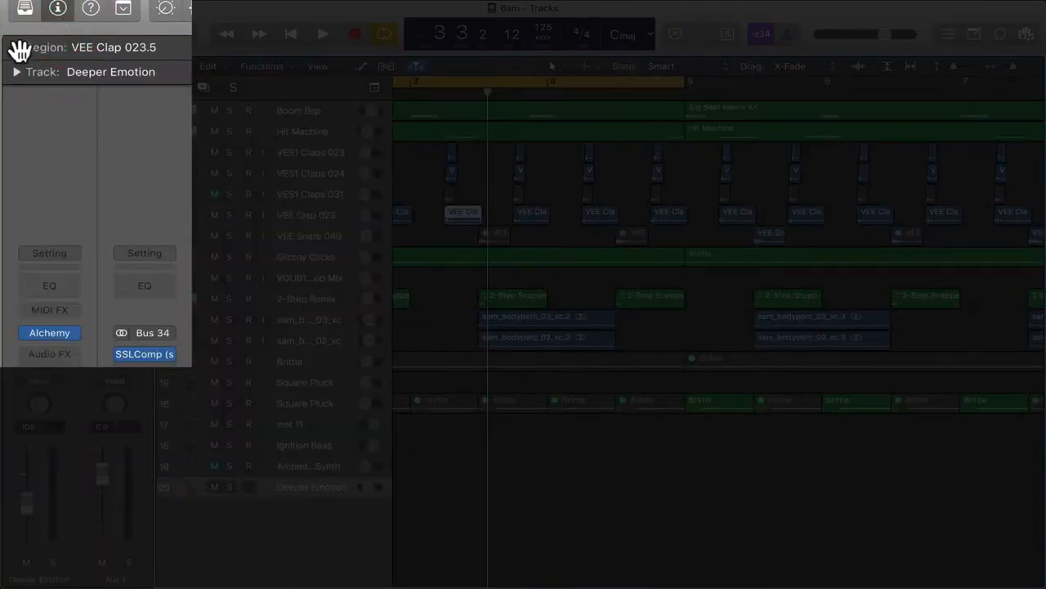
left_click(17, 46)
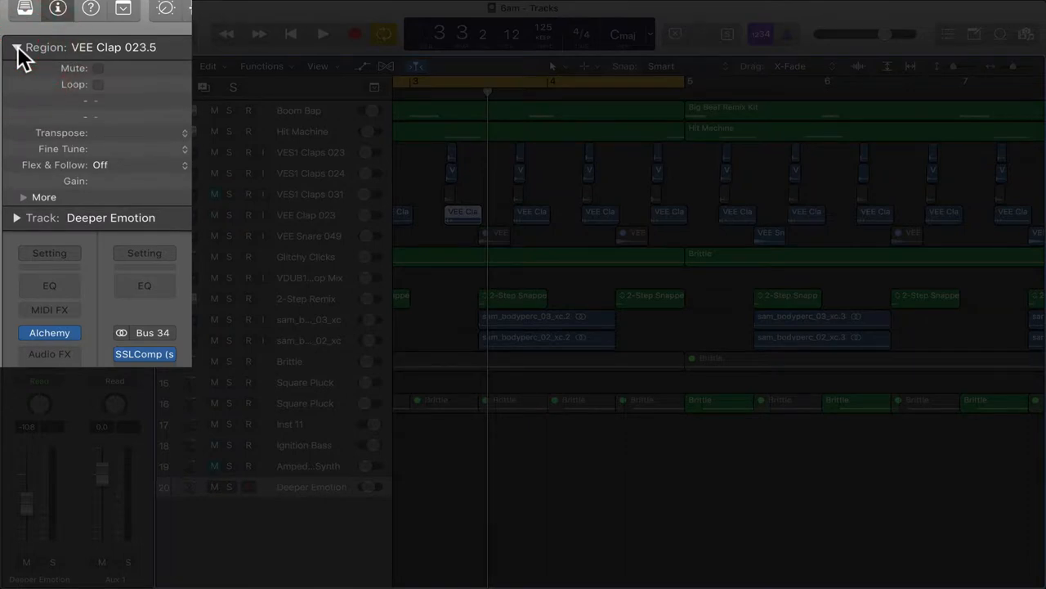
left_click(27, 197)
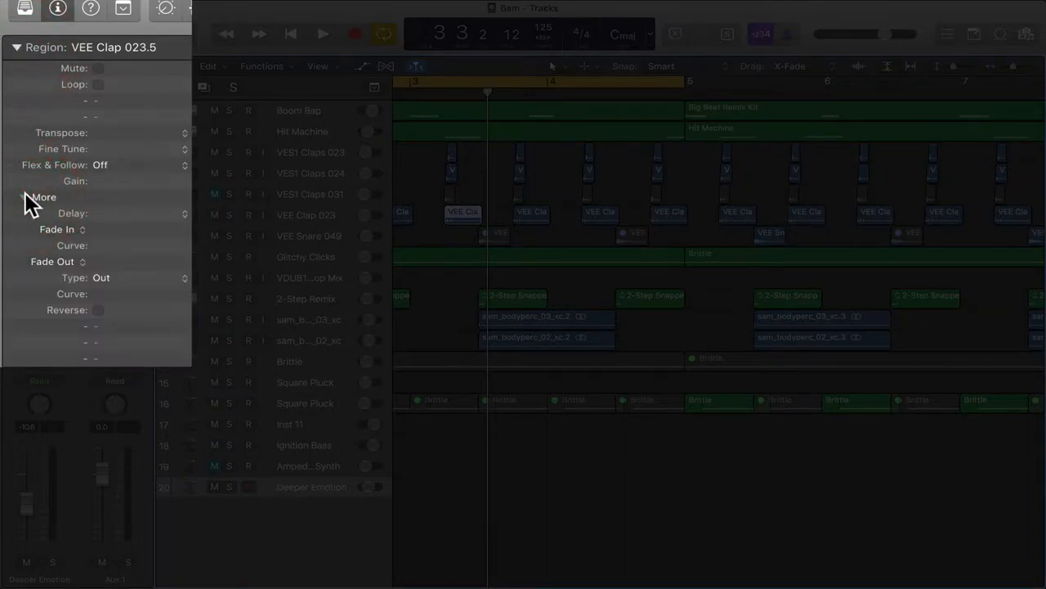
left_click(96, 309)
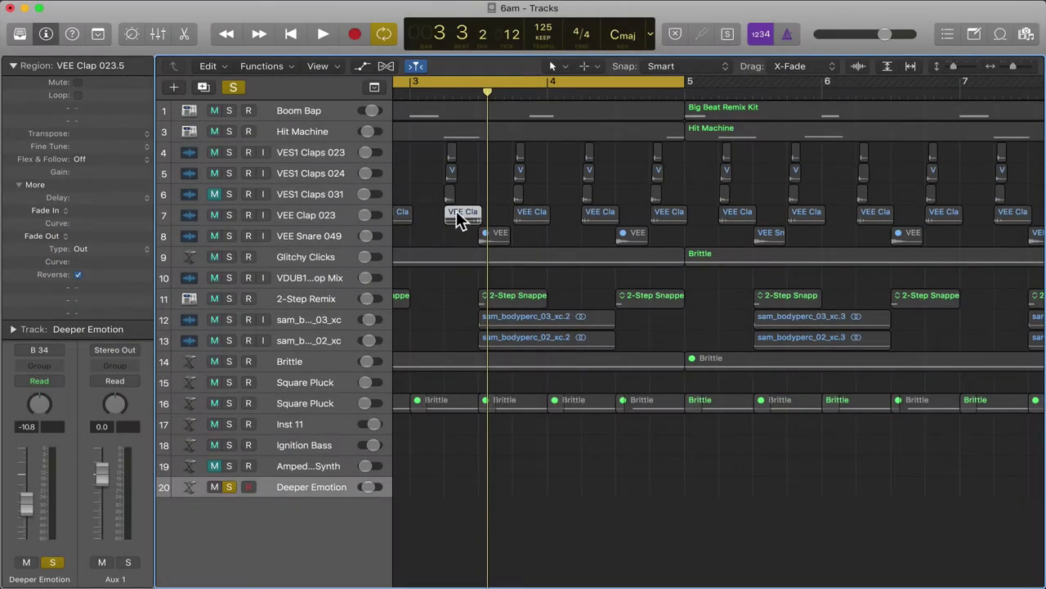
Solo the VEE Clap 023 track and play back from around bar 3 to audition the reversed clap
left_click(462, 214)
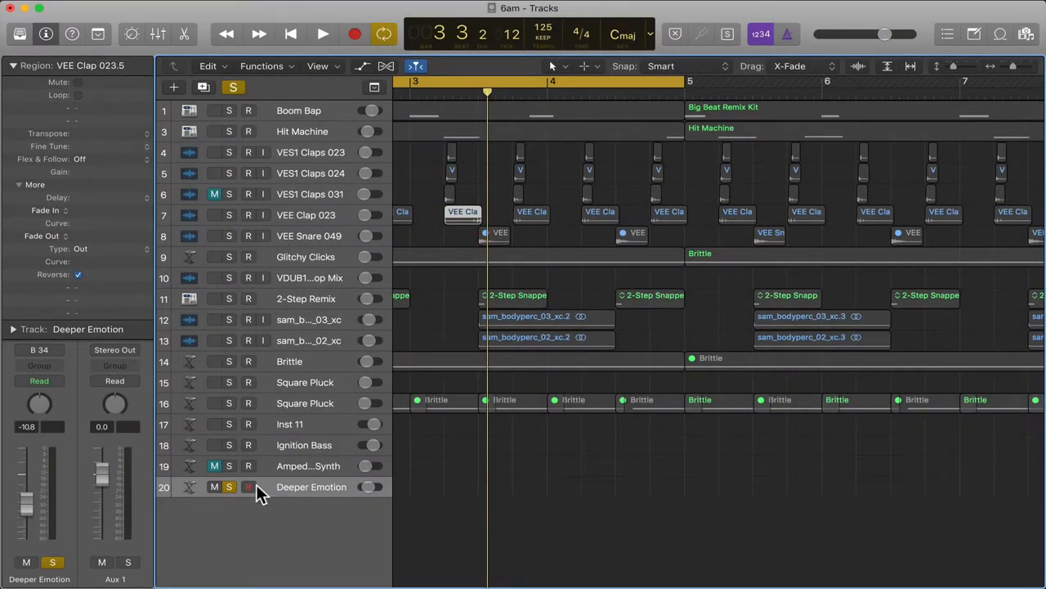
left_click(228, 486)
key("space")
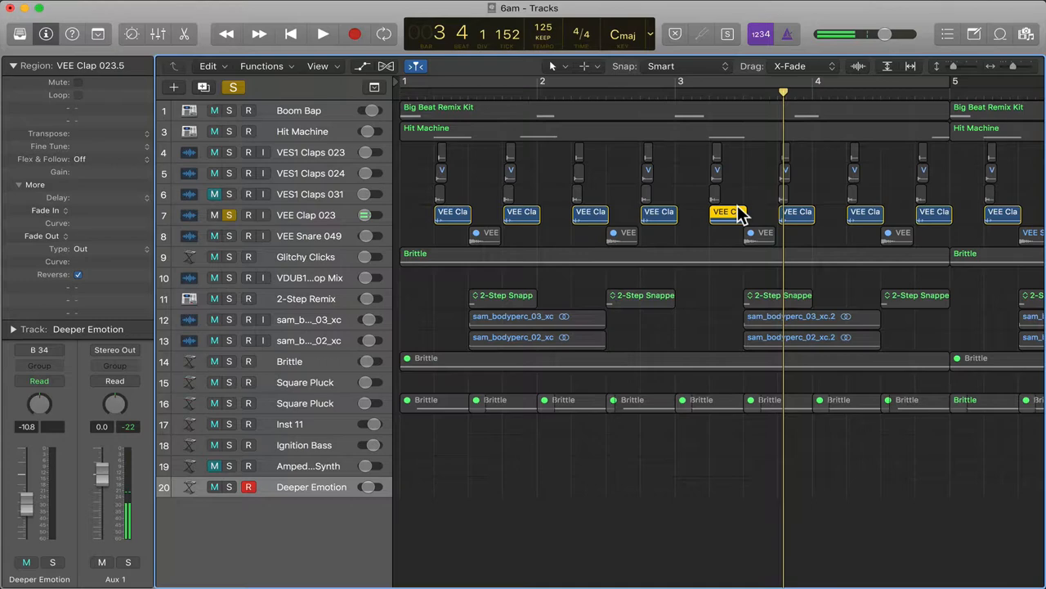
double_click(702, 93)
key("space")
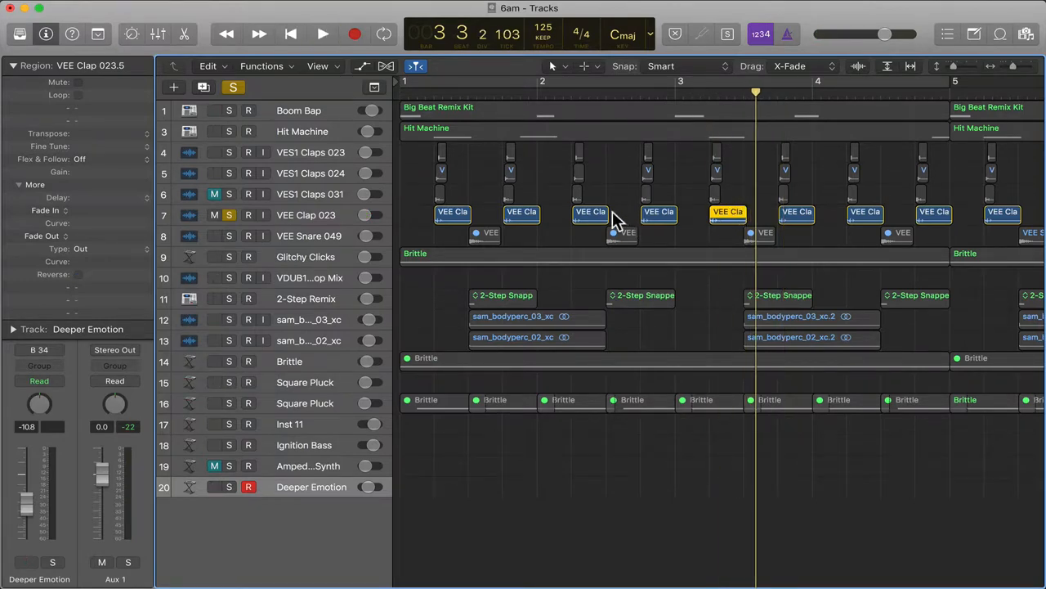